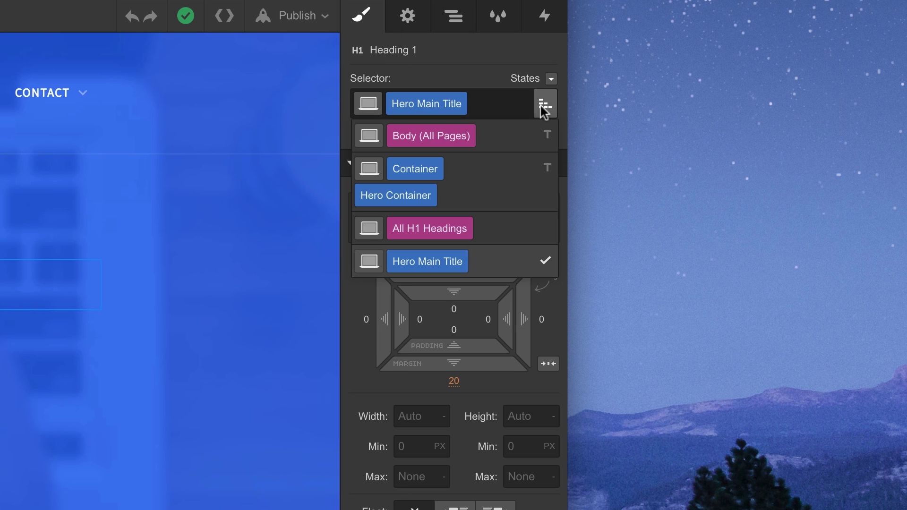
- Target All H1 Headings, then select Body in the Navigator and open its selector list
click(445, 233)
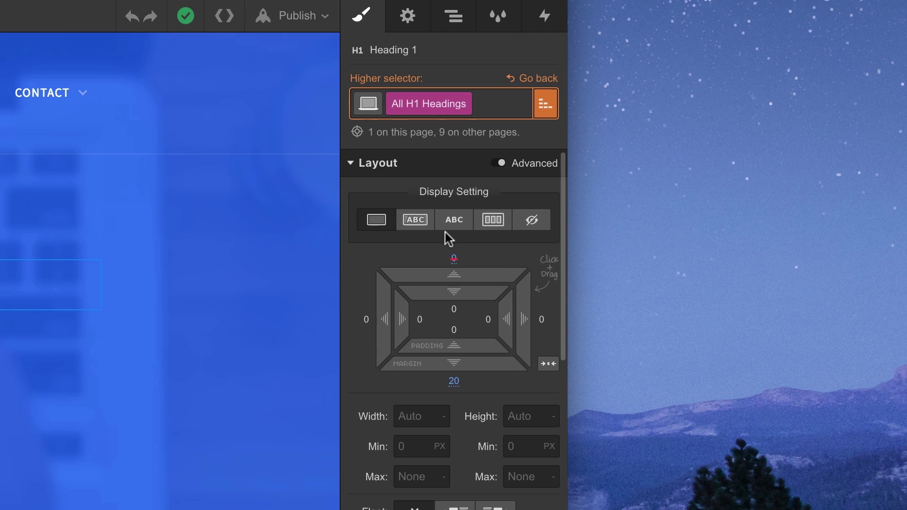
click(452, 21)
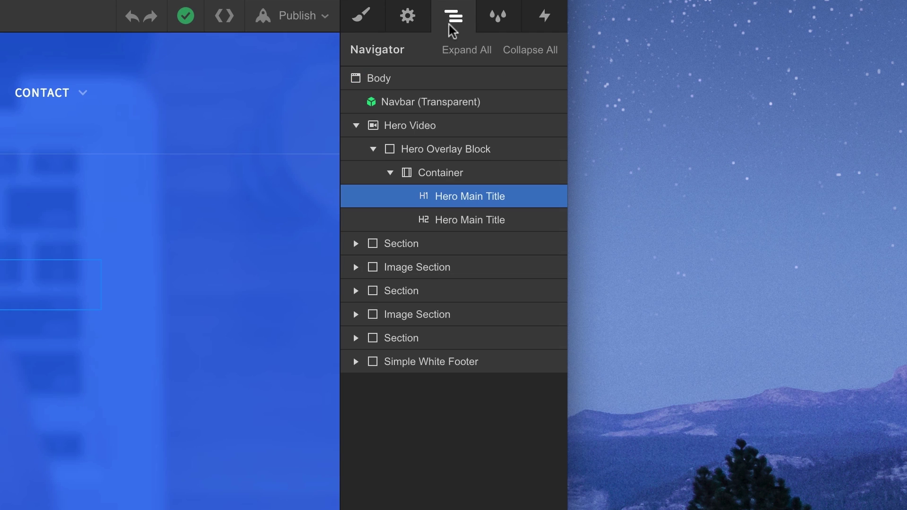
click(410, 80)
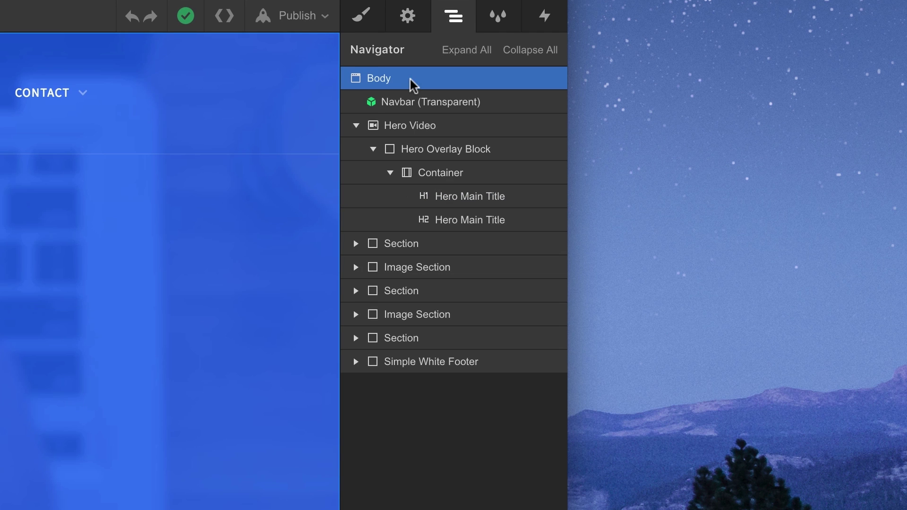
click(372, 19)
click(418, 102)
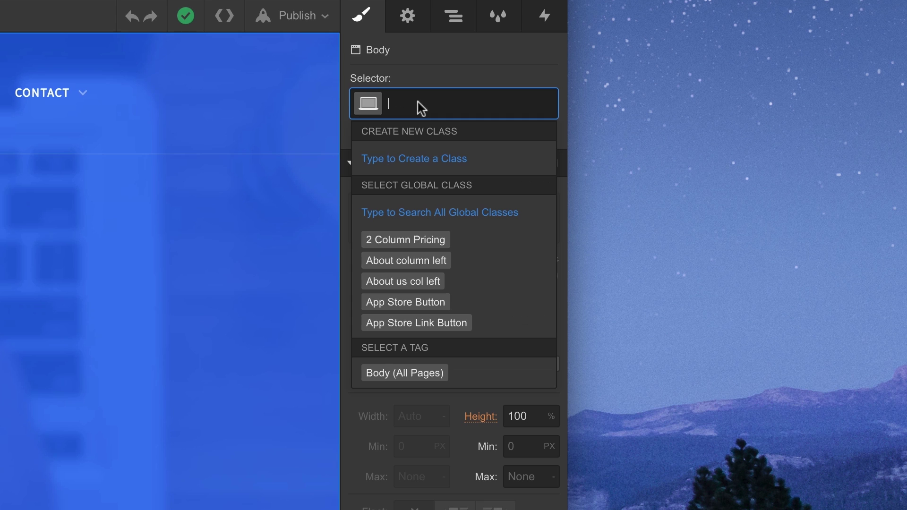
- Choose the Body (All Pages) tag style from the selector list
click(424, 376)
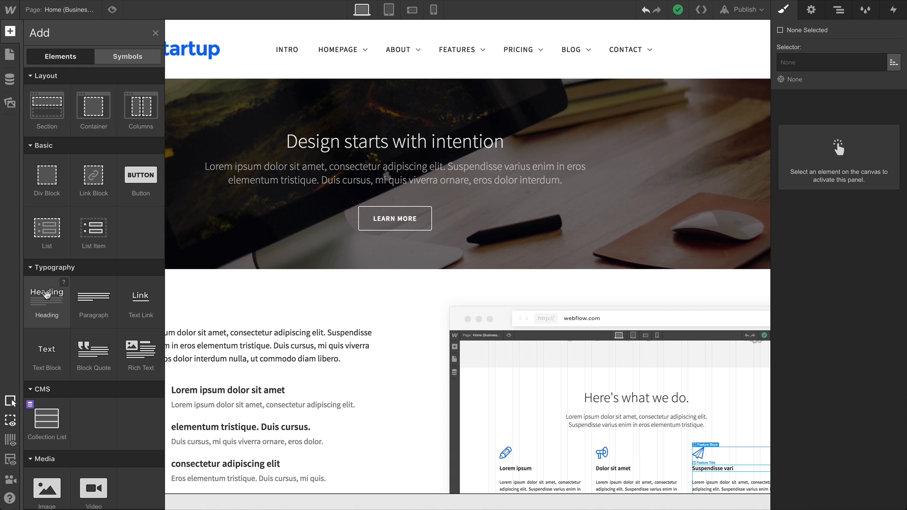
- Drop an H1 heading above the features paragraph, check its font inheritance, and target All H1 Headings
drag(47, 297, 142, 330)
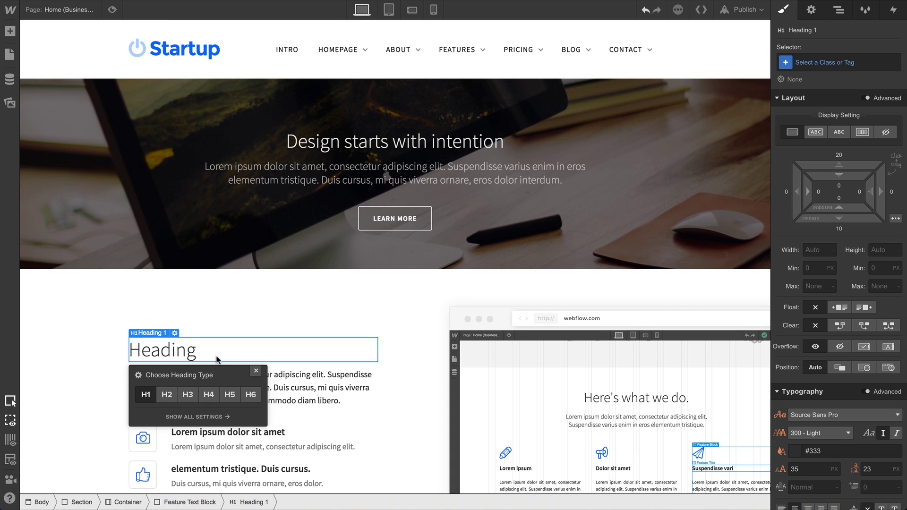
click(257, 371)
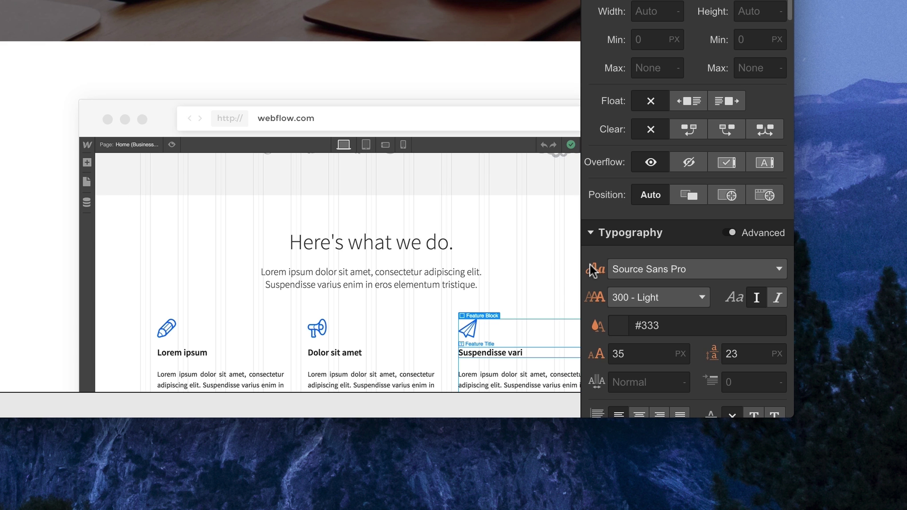
click(780, 415)
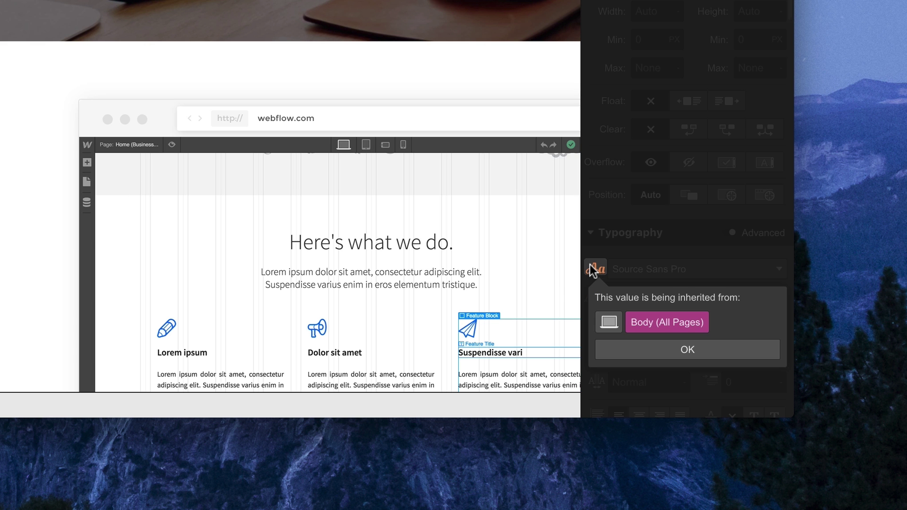
click(638, 350)
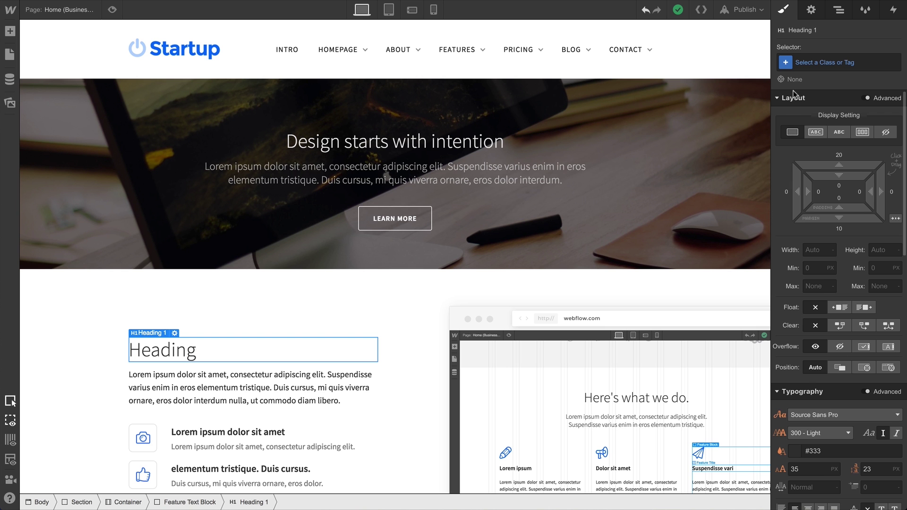
click(799, 63)
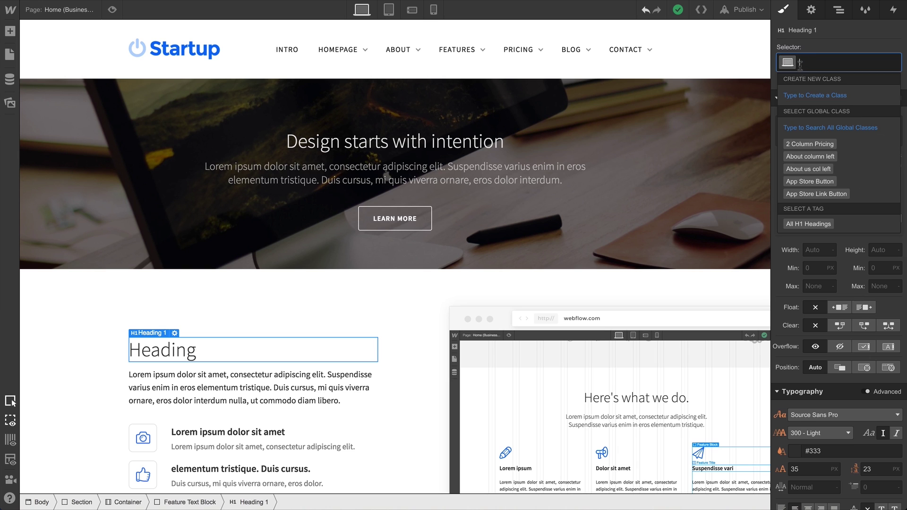
click(796, 225)
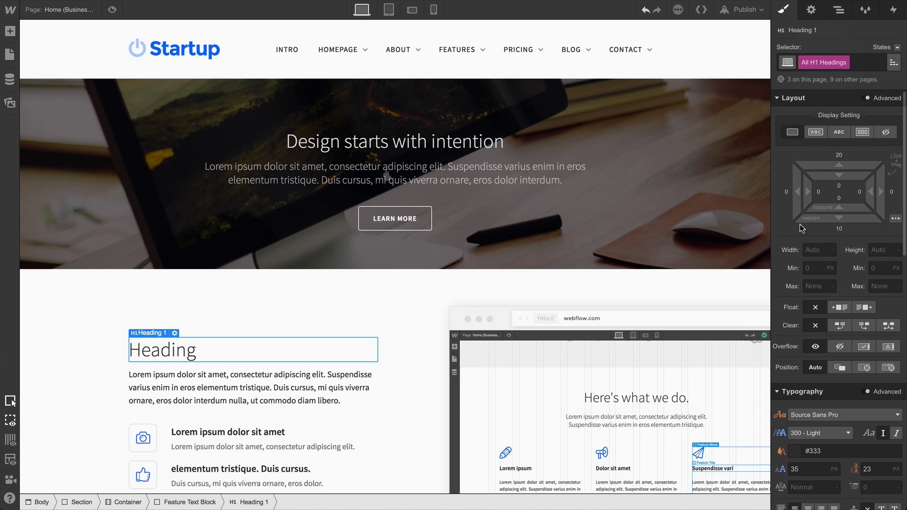
- Give All H1 Headings a 16 px bottom margin and a 45 px font size
drag(831, 218, 831, 229)
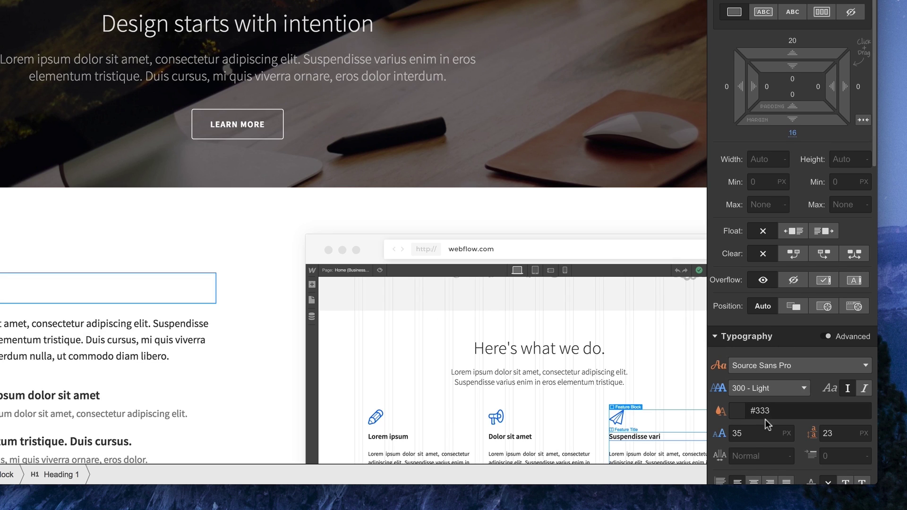
click(816, 469)
key(Up)
key(Up)
key(Up)
key(Up)
key(Up)
key(Up)
key(Up)
key(Up)
key(Up)
key(Up)
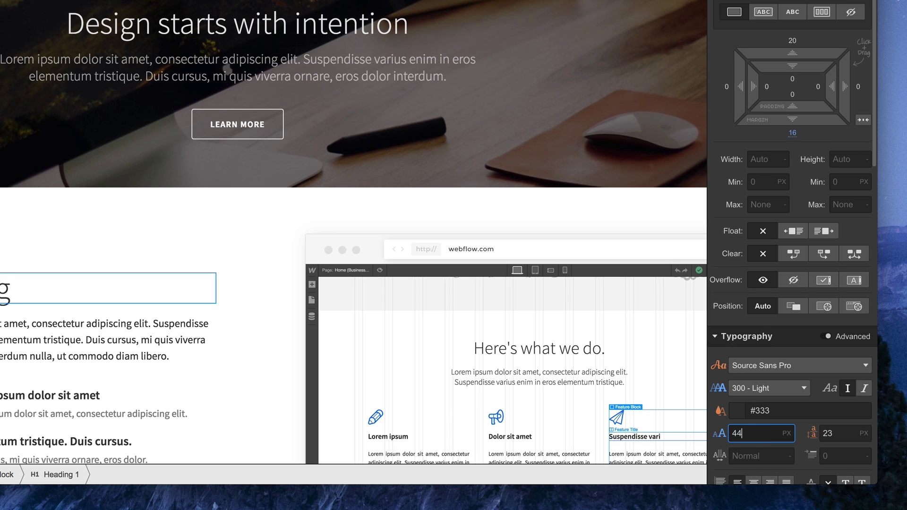
- Make H1 headings 600 - Semi Bold and drag a new heading into the hero
click(768, 389)
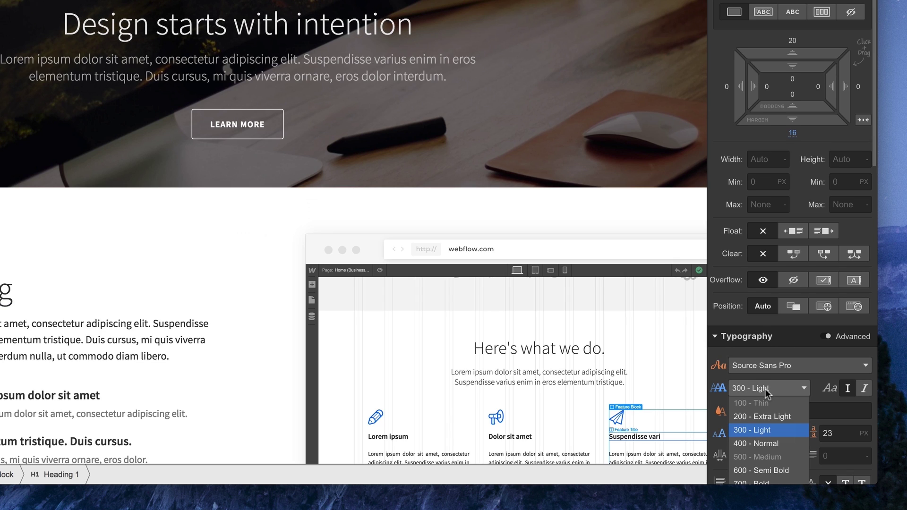
click(760, 471)
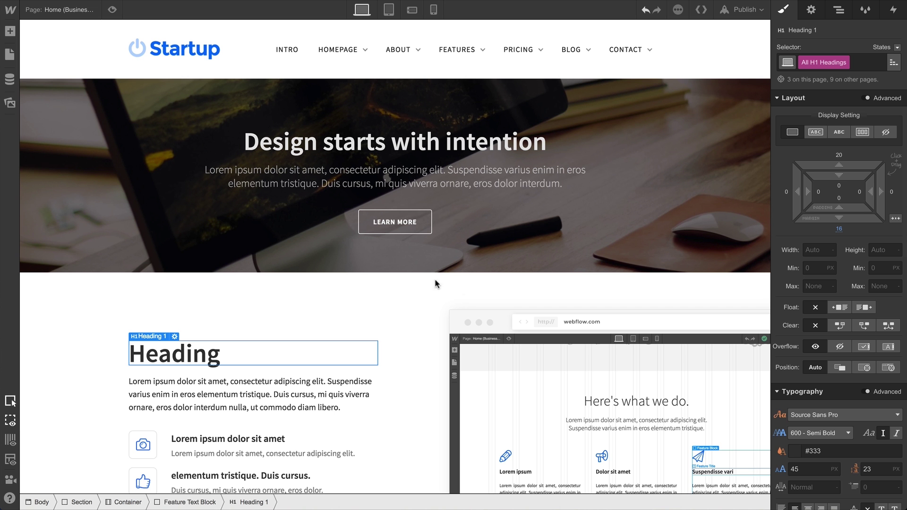
click(10, 31)
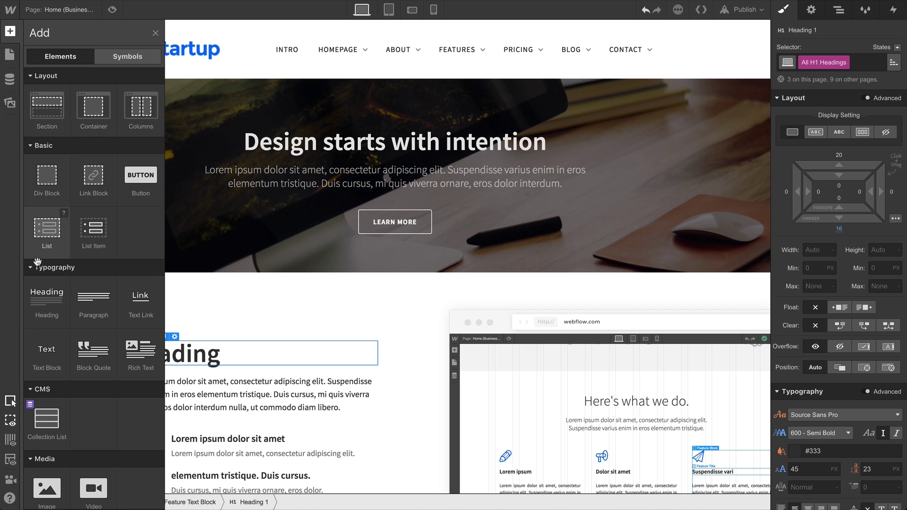
drag(47, 298, 382, 197)
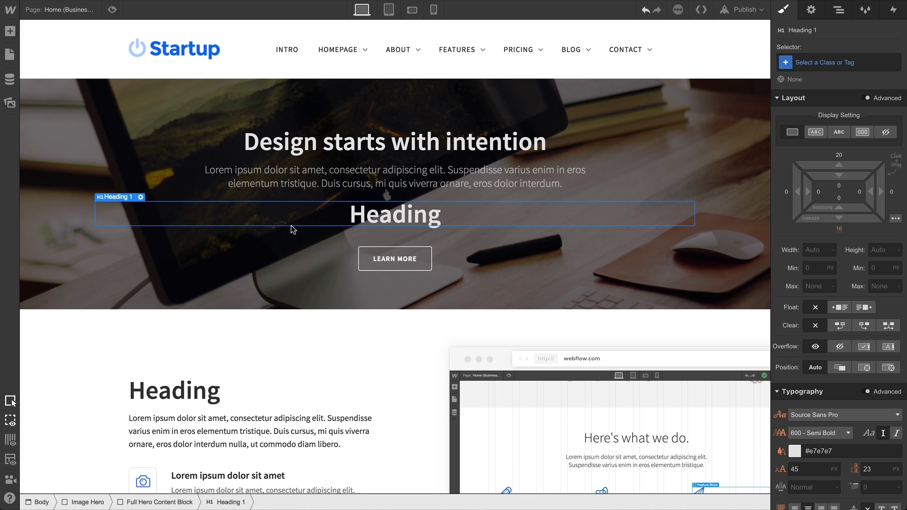
- Delete the extra hero heading and give 'Design starts with intention' a new Major Heading class
right_click(373, 219)
click(416, 339)
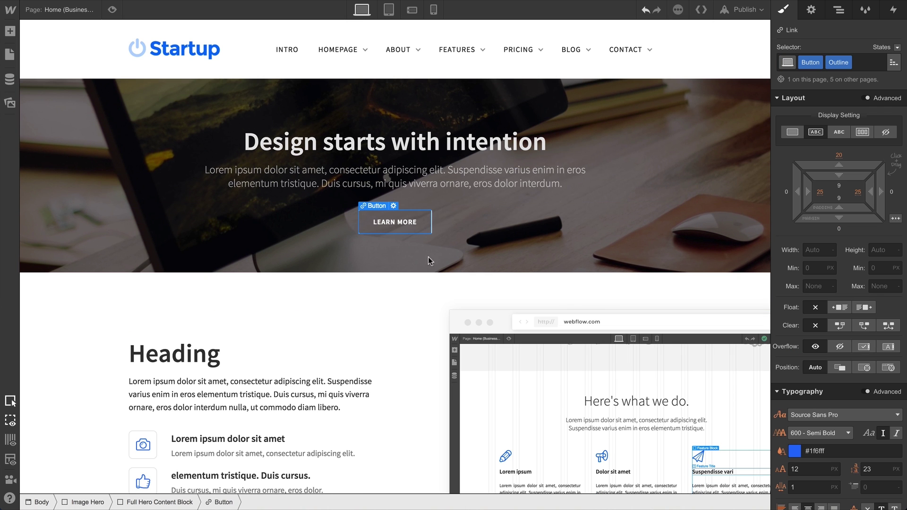
click(439, 144)
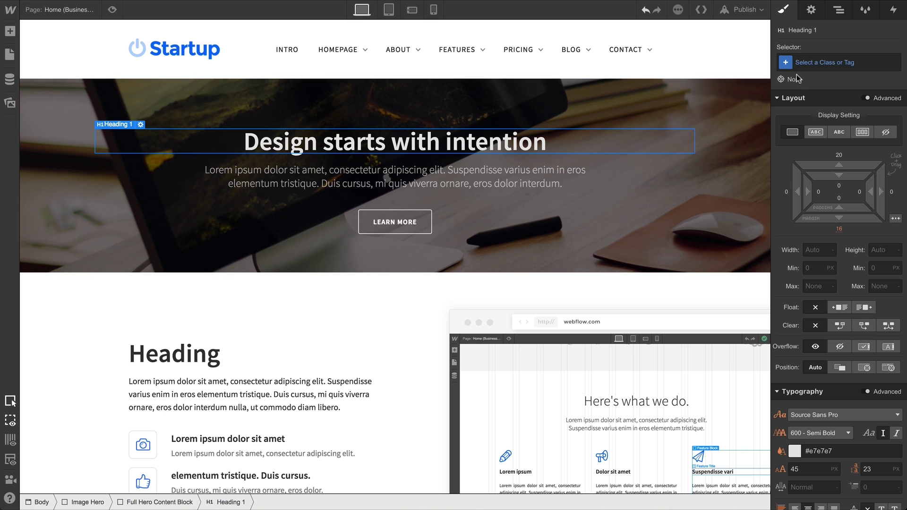
click(804, 63)
text(Major Heading)
key(Return)
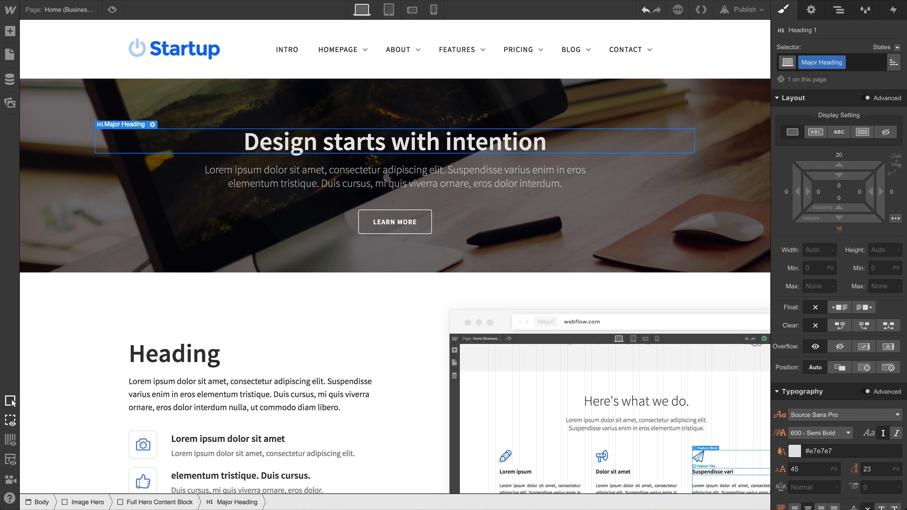
- Style Major Heading with 55 px font size, letter spacing 3 and uppercase text
scroll(799, 408, down, 3)
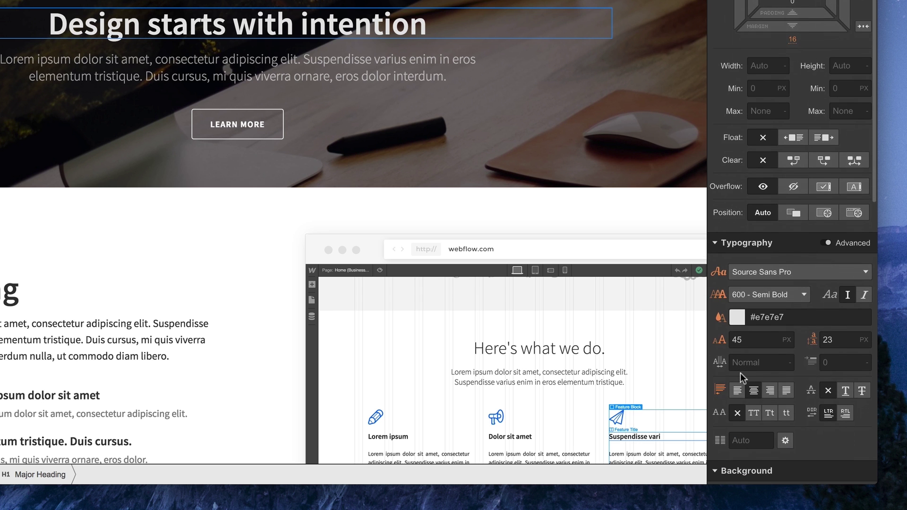
drag(754, 344, 728, 344)
text(55)
click(742, 363)
text(3)
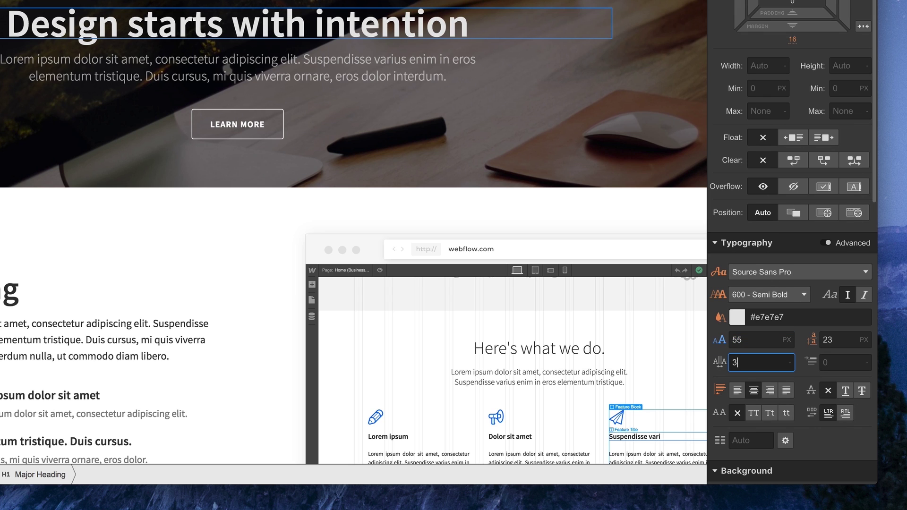
click(751, 414)
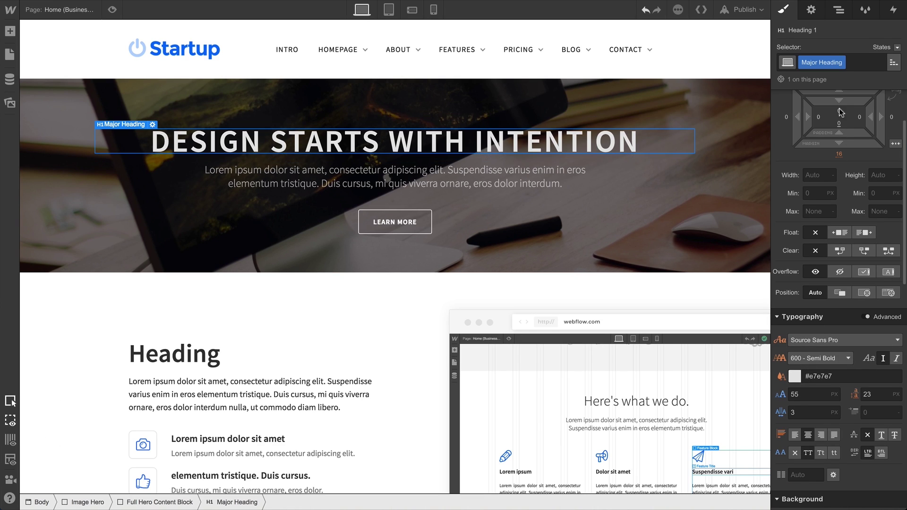
- Remove the Major Heading class from the hero title and check where its font size is inherited from
click(842, 62)
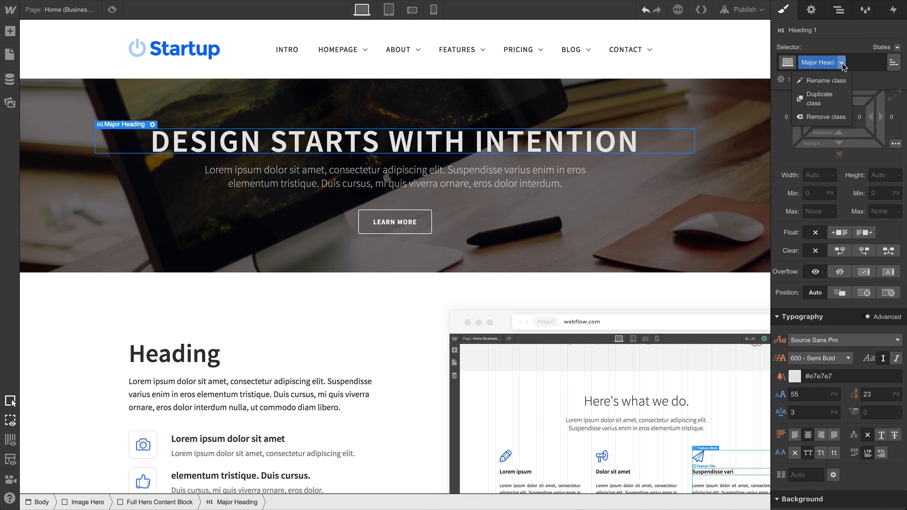
click(833, 118)
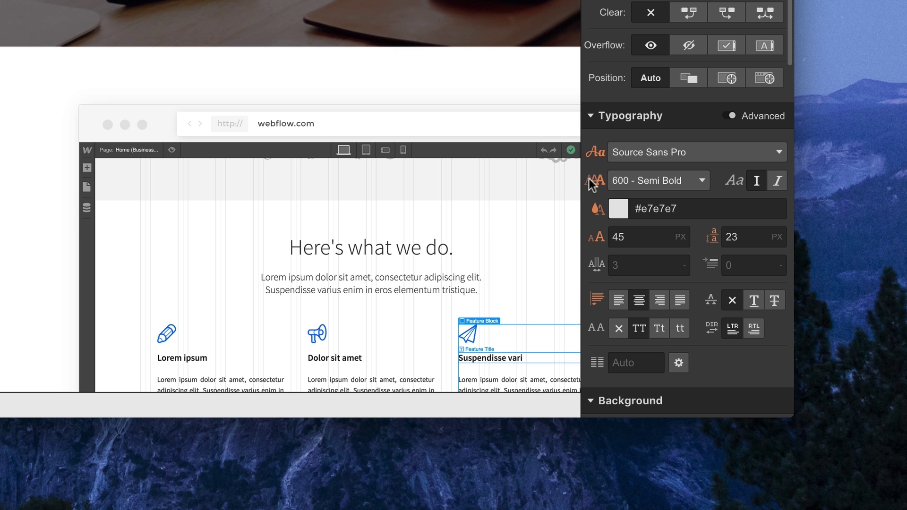
click(593, 238)
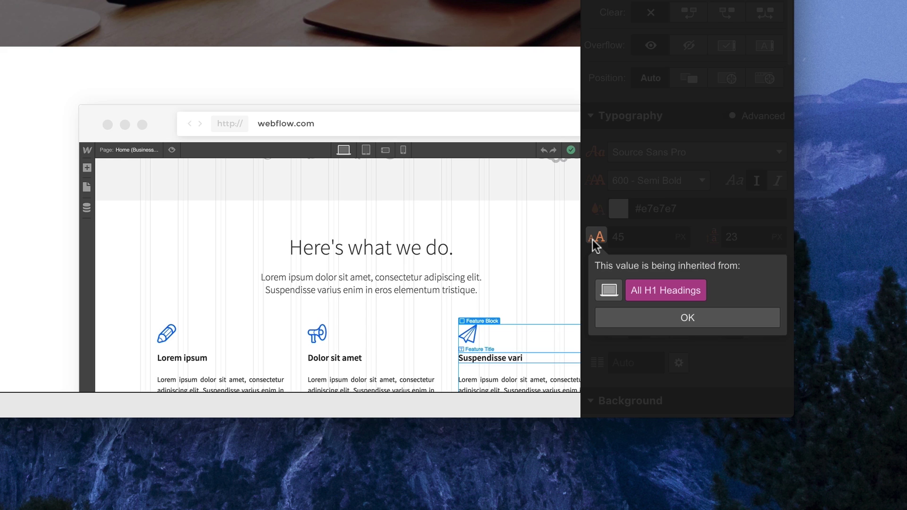
click(639, 319)
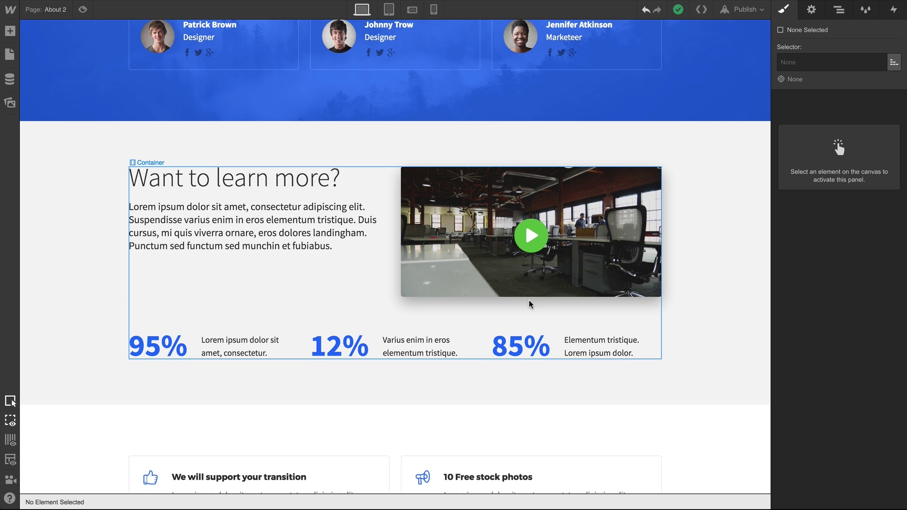
- Link the words 'ipsum dolor sit amet' and 'ornare' in the Want to learn more? paragraph
click(337, 237)
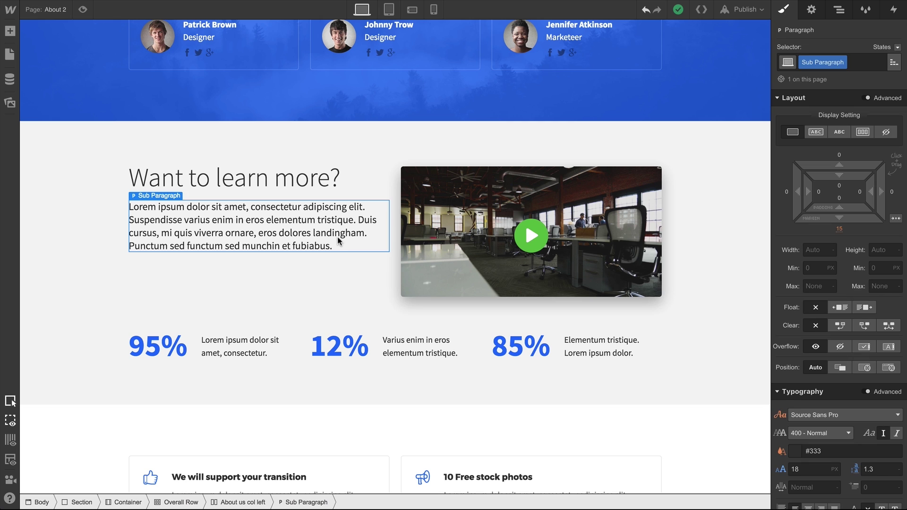
double_click(338, 237)
drag(172, 206, 229, 206)
click(182, 189)
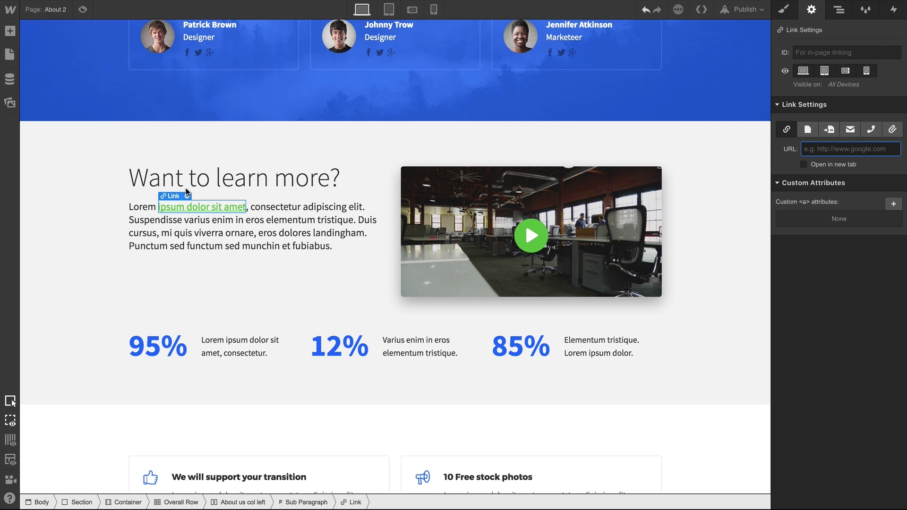
double_click(232, 232)
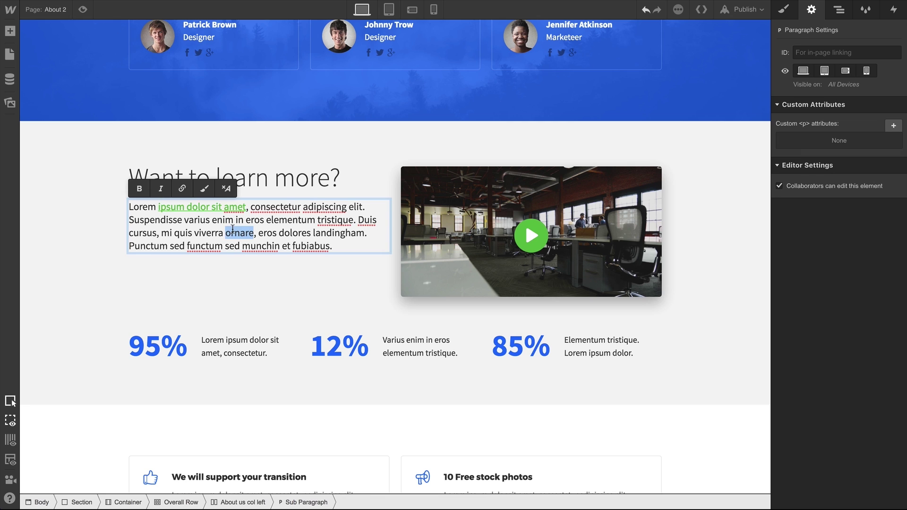
click(182, 188)
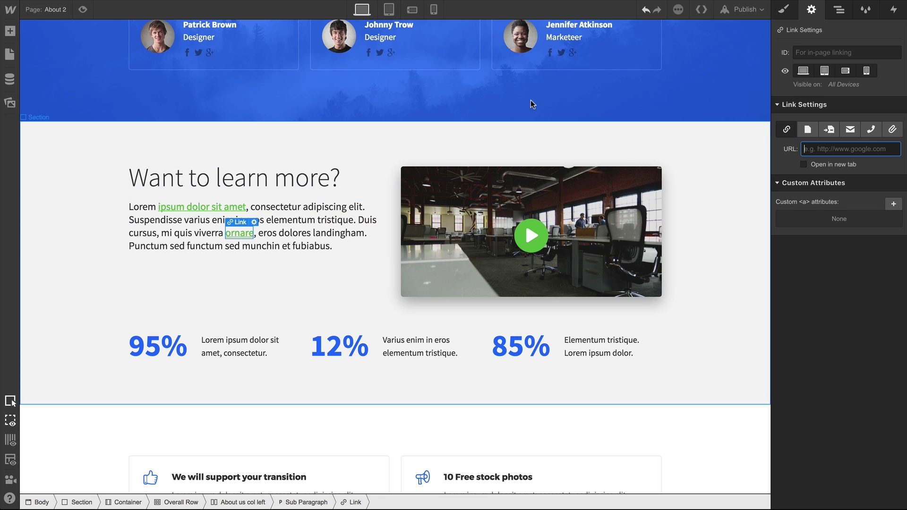
- Target the All Links tag, keep the underline, and set link text to blue #1f6fff
click(784, 10)
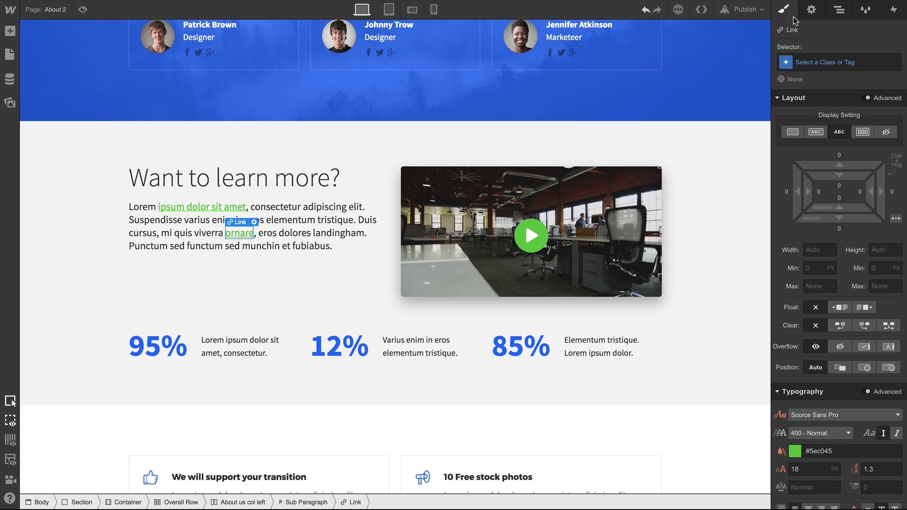
click(807, 63)
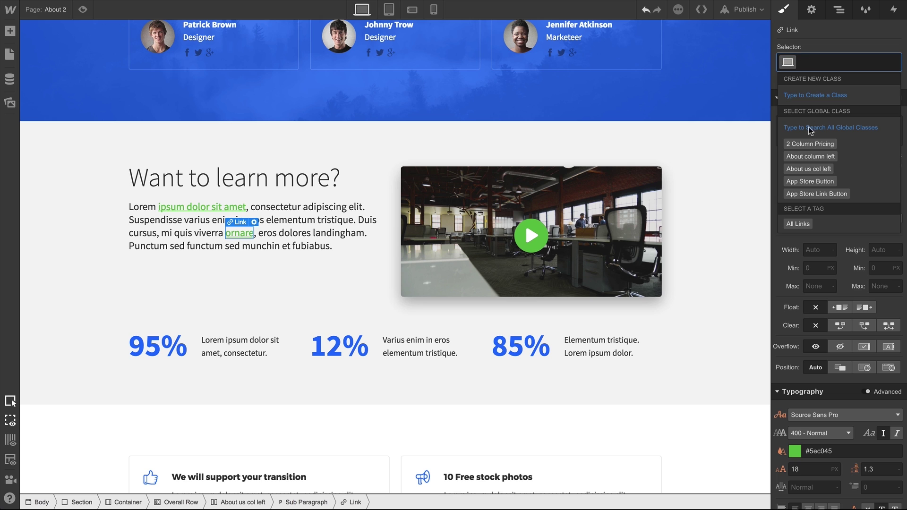
click(799, 223)
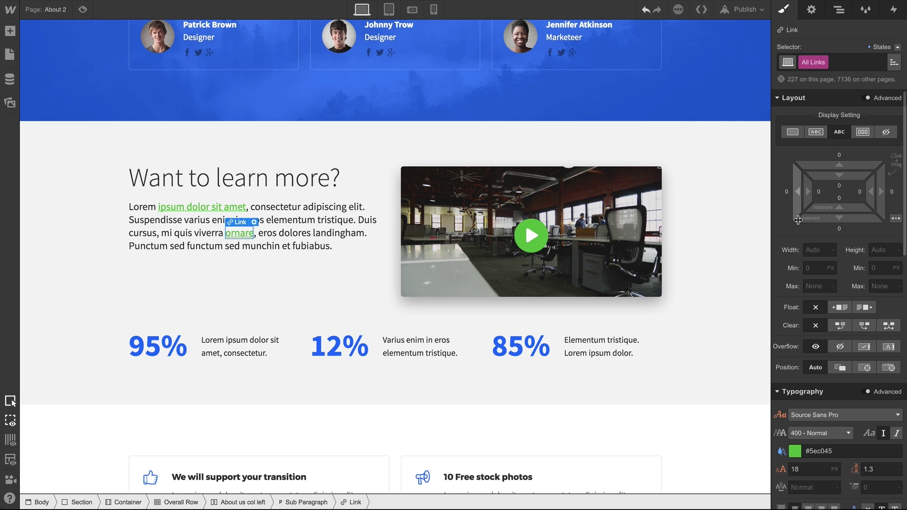
scroll(846, 299, down, 2)
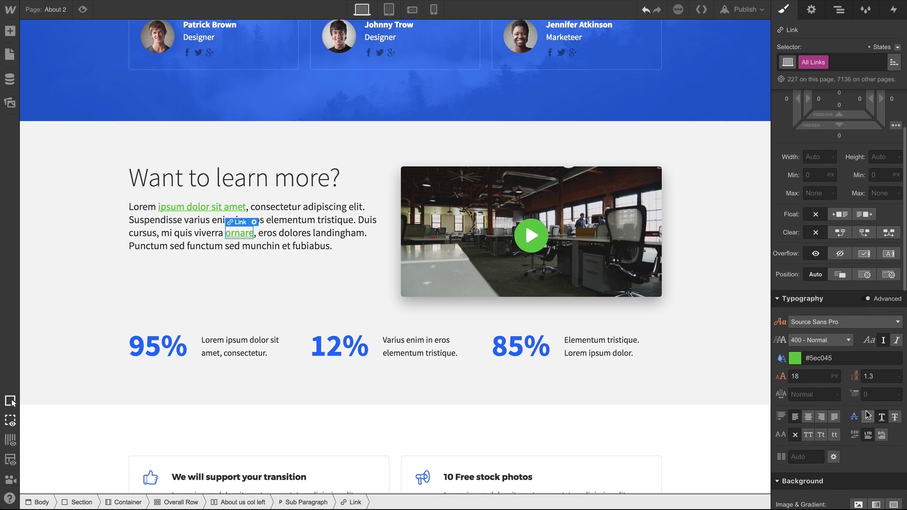
click(867, 417)
click(882, 419)
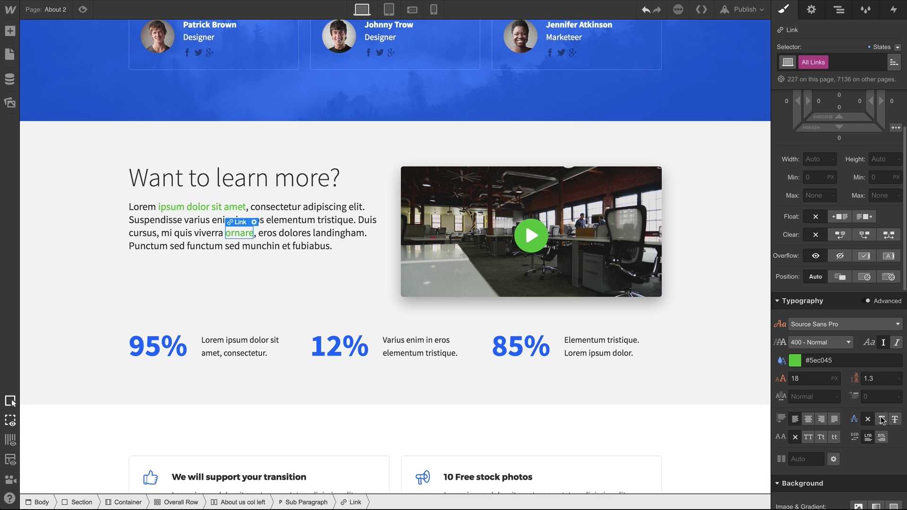
click(796, 362)
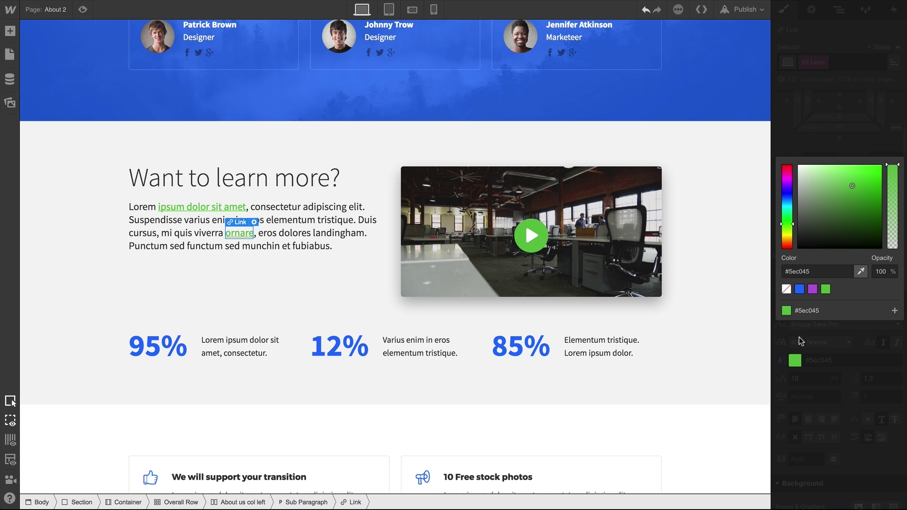
click(800, 289)
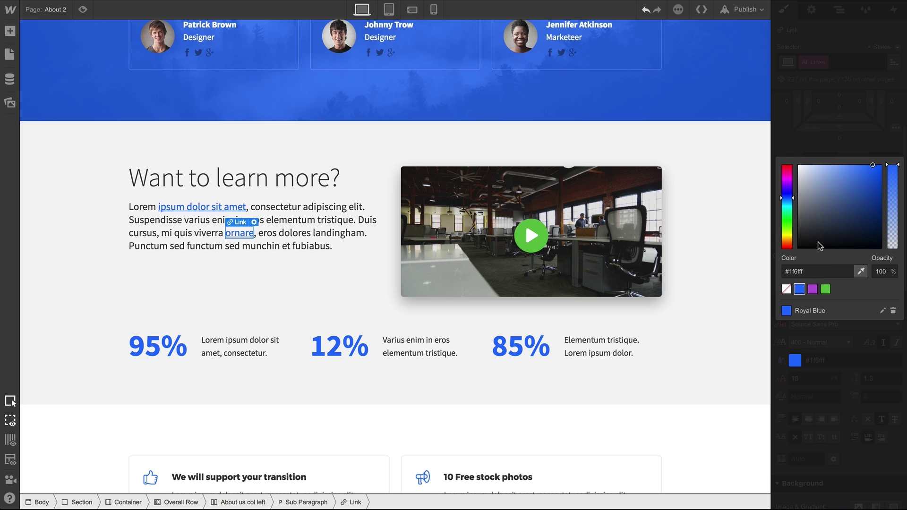
click(892, 53)
- Set the All Links Hover state colour to Lime Green (#5ec045)
click(893, 48)
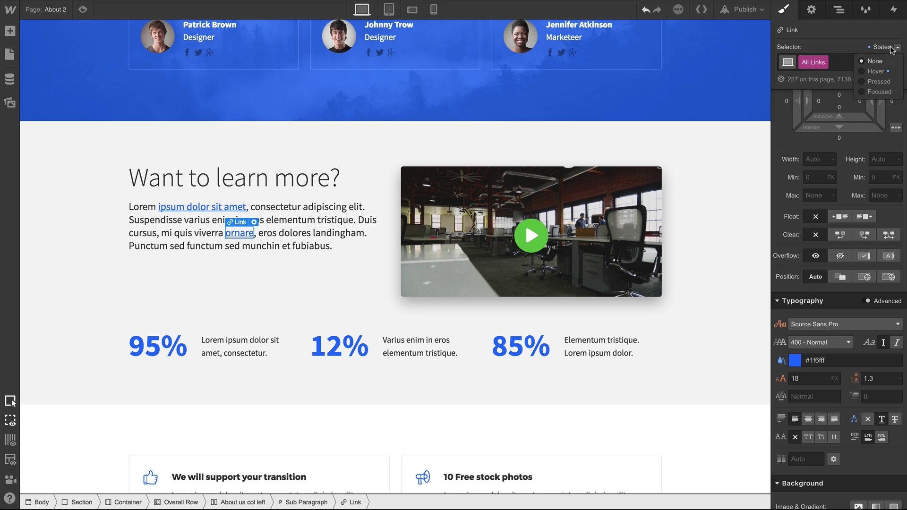
click(878, 76)
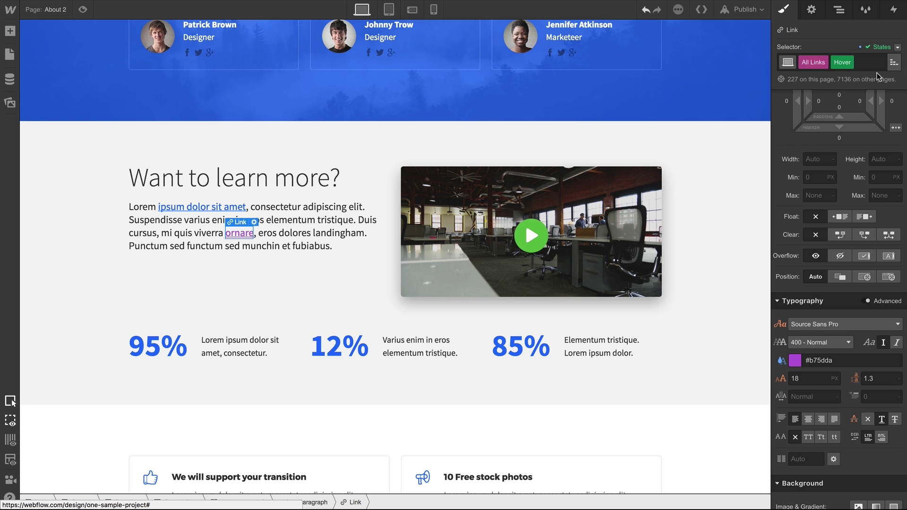
click(796, 361)
click(826, 289)
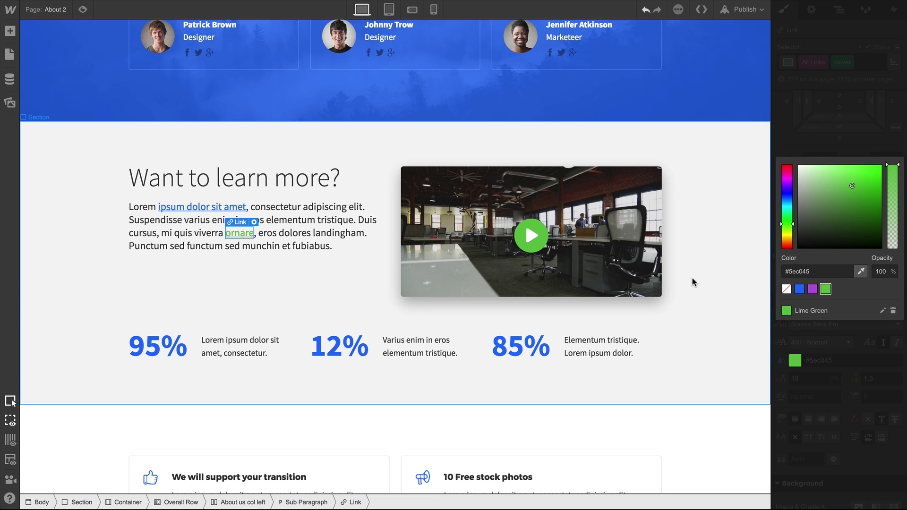
click(15, 32)
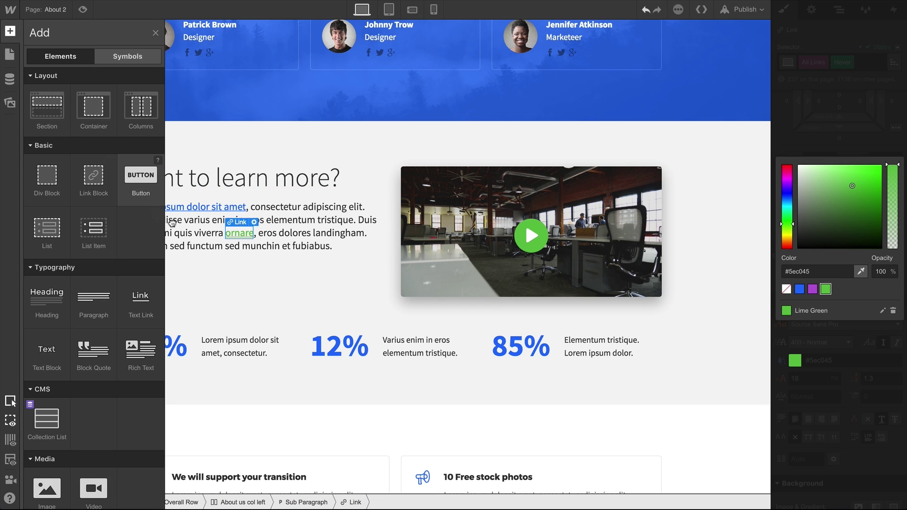
drag(134, 182, 197, 253)
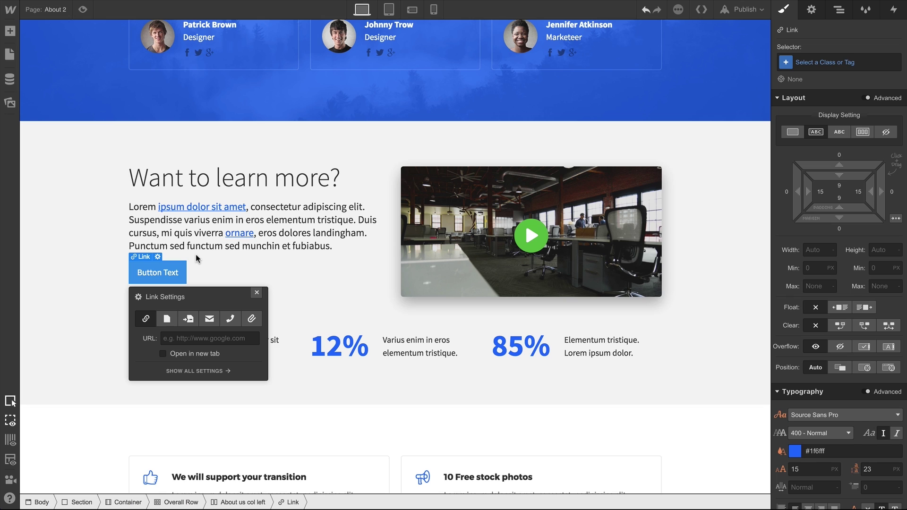
double_click(181, 272)
key(Escape)
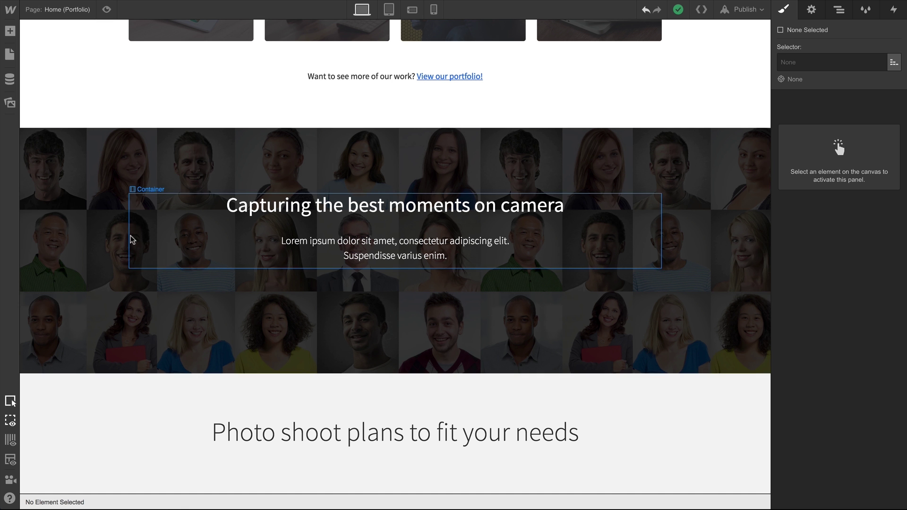
- Drag Couple.jpg from Assets under the camera-moments text and create the Sample Class class on it
click(10, 103)
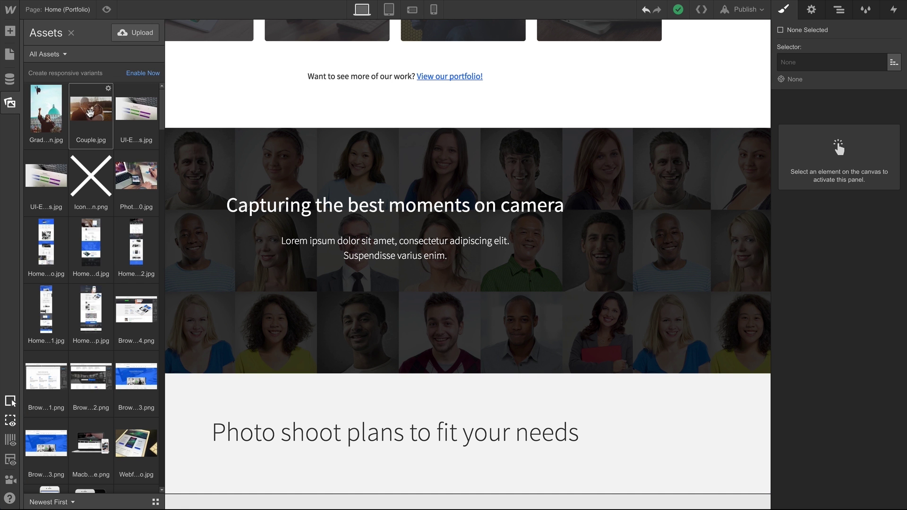
drag(91, 115, 345, 256)
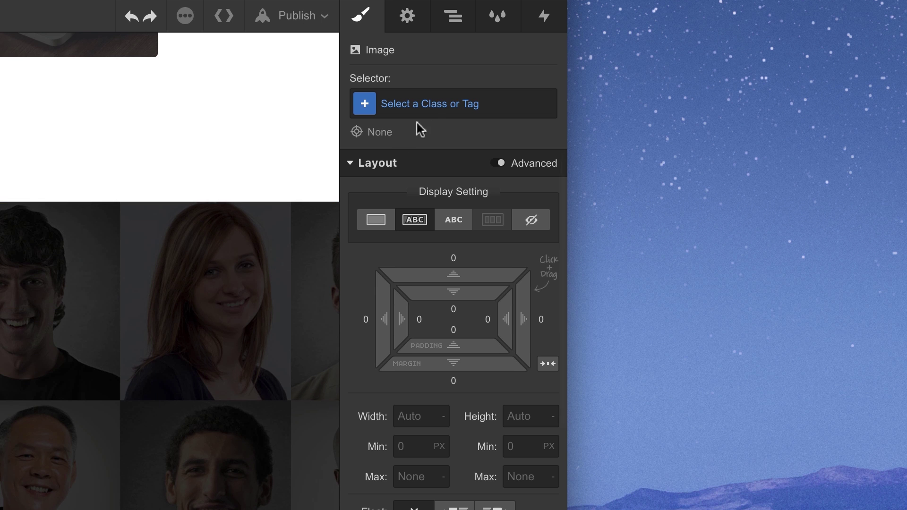
click(831, 64)
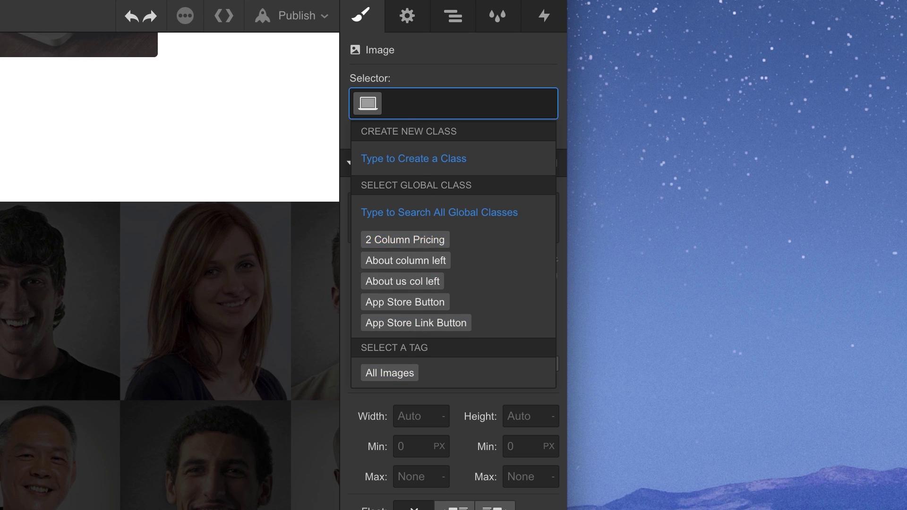
text(Sample Cl)
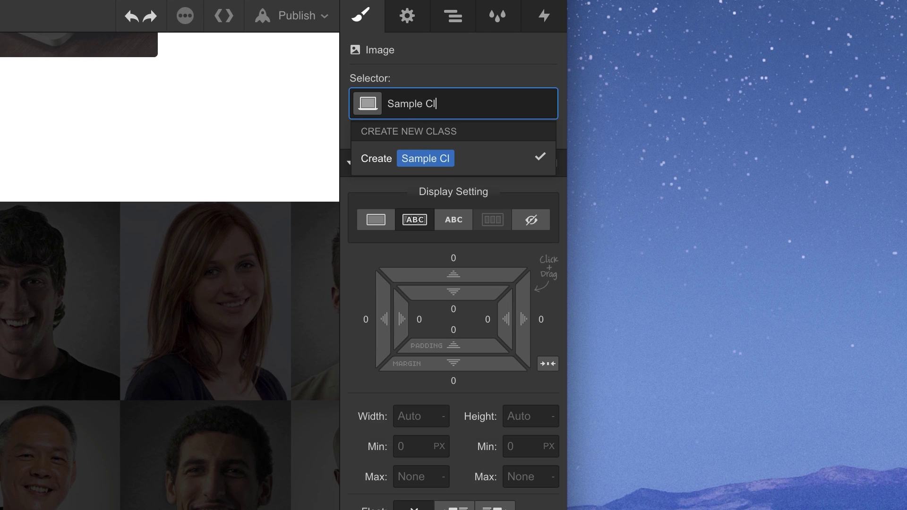
text(ass)
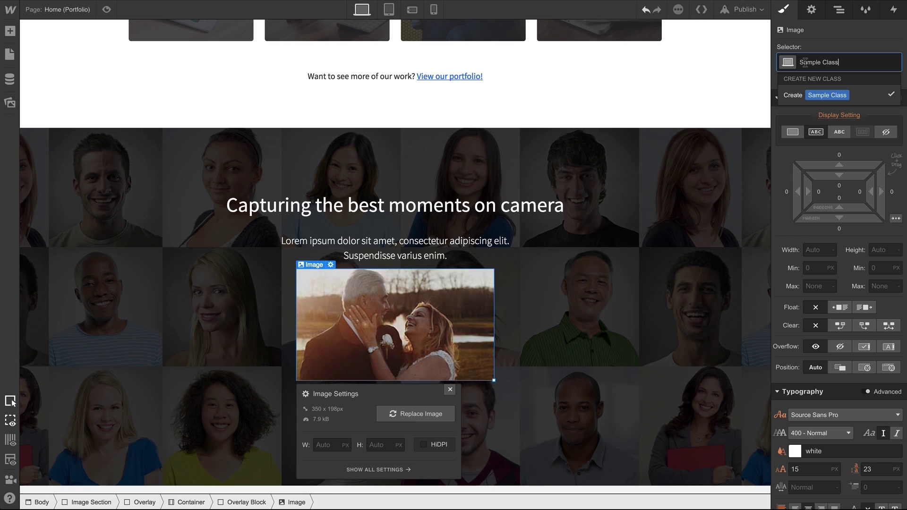
key(Return)
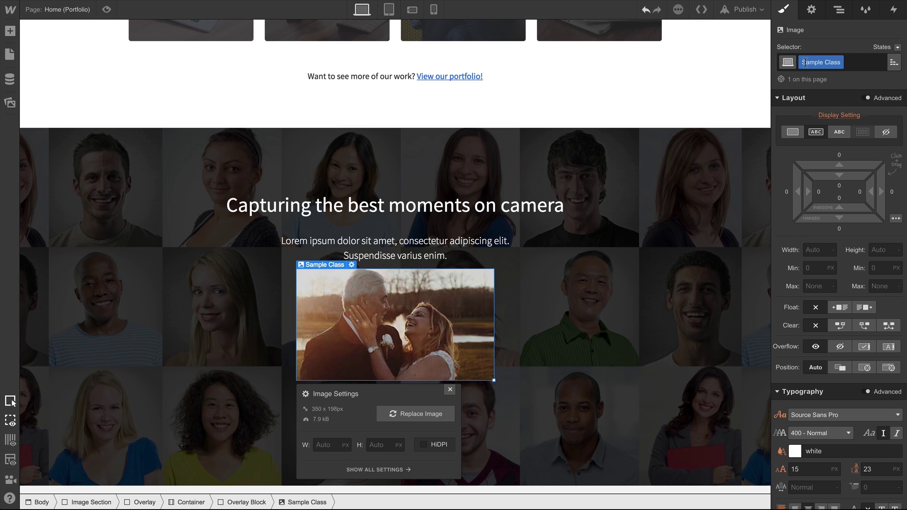
- Switch the image's selector to All Images and set its border radius to 8 px
click(894, 62)
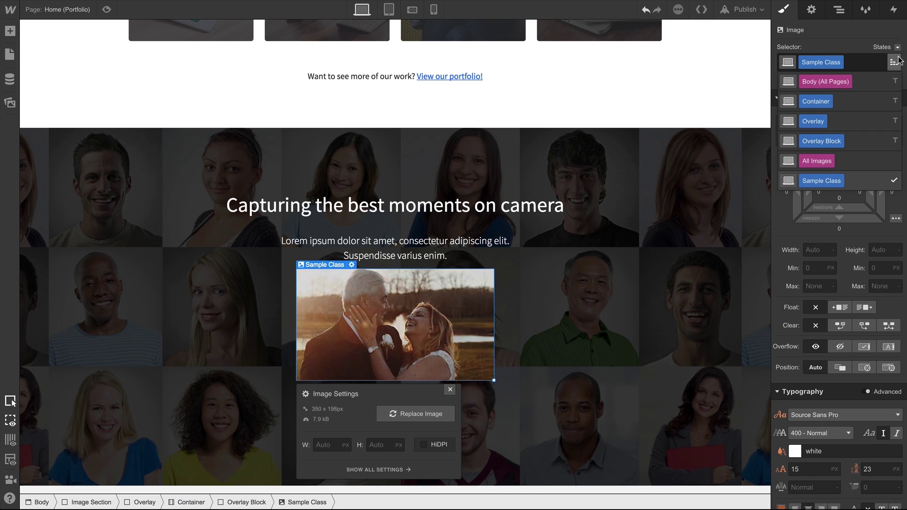
click(817, 161)
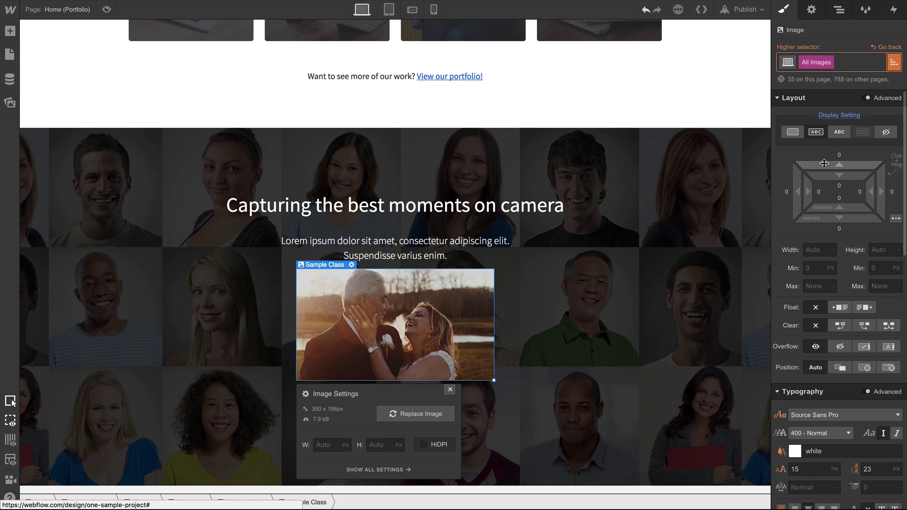
scroll(824, 164, down, 10)
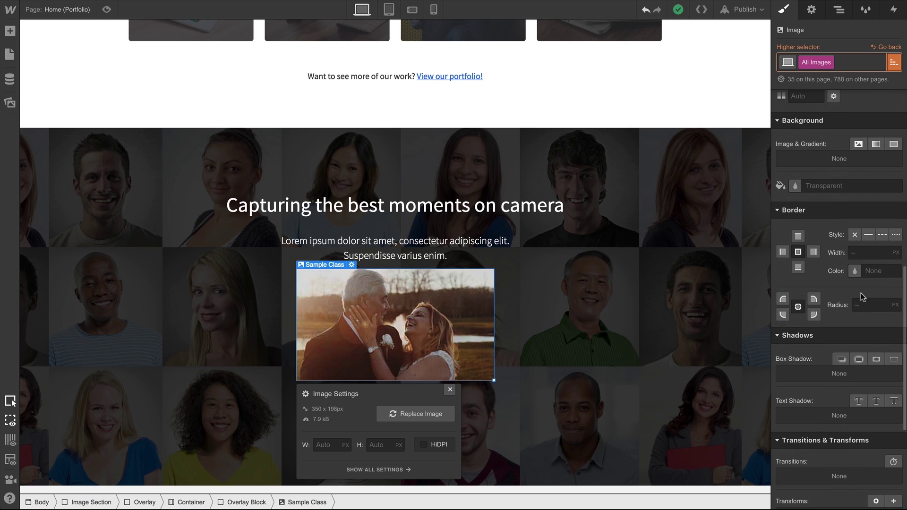
click(865, 300)
text(8)
key(Return)
key(Escape)
- Drag the first asset image, a graduation-cap photo, onto the page under Photo shoot plans
scroll(395, 255, down, 5)
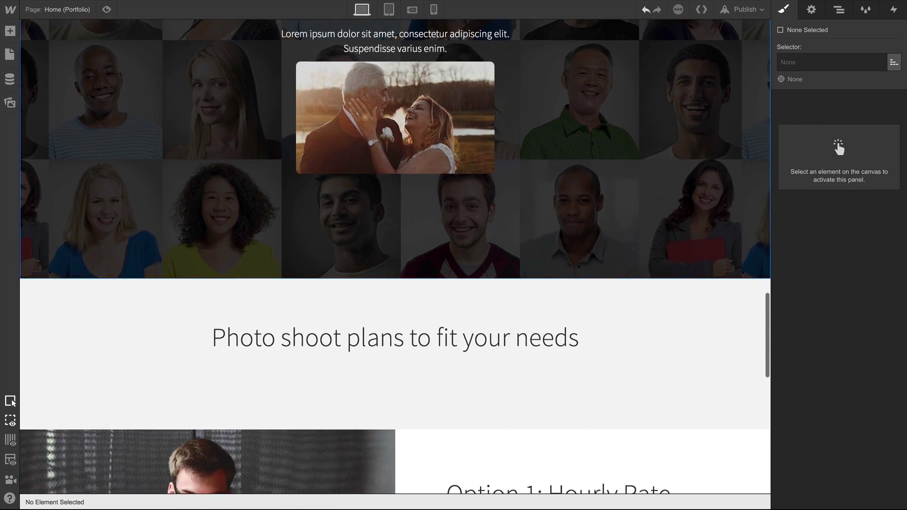
click(10, 103)
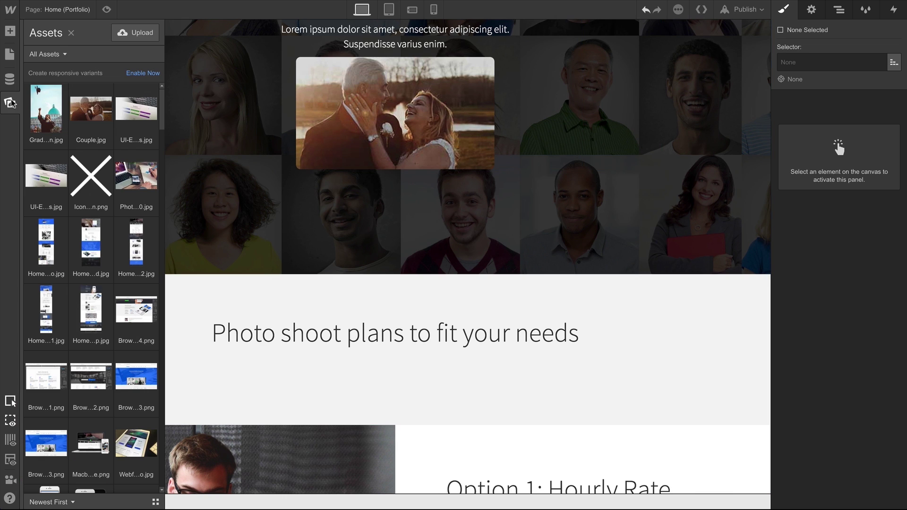
drag(57, 118, 155, 163)
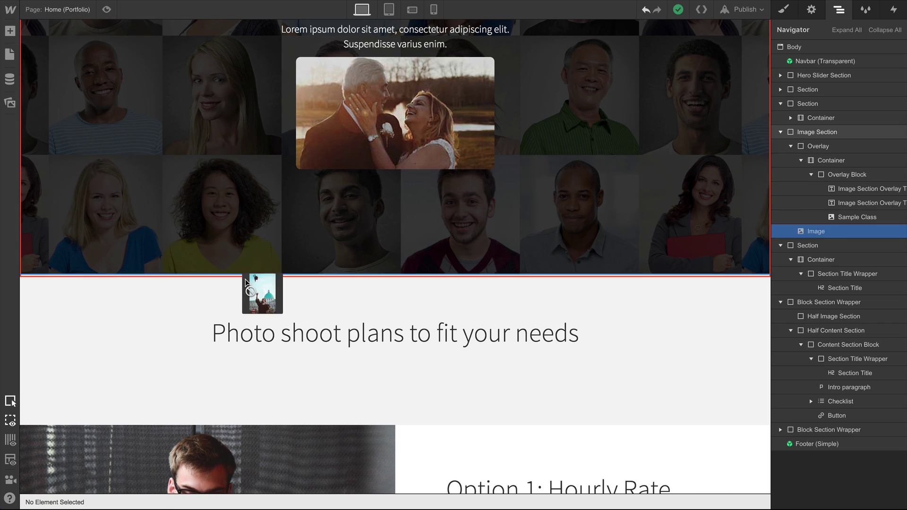
drag(246, 282, 336, 352)
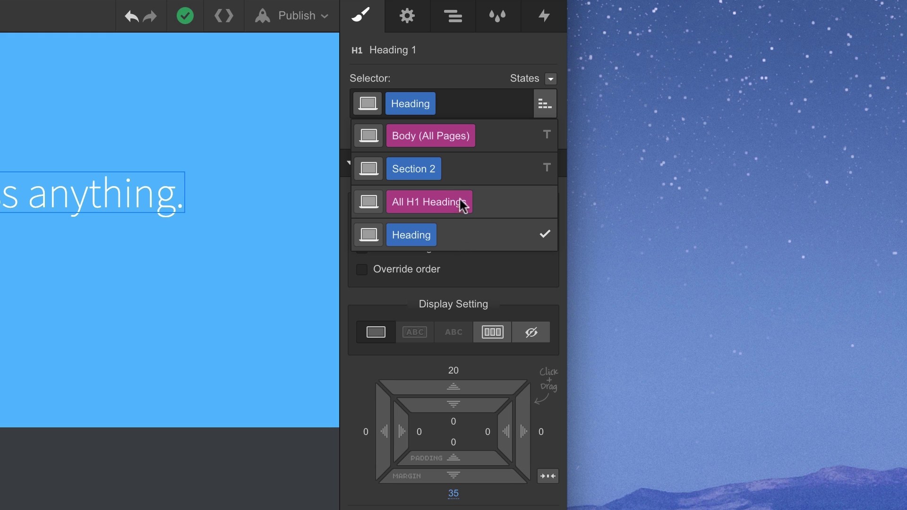
- Close the heading's selector list, keeping the Heading class applied
click(543, 105)
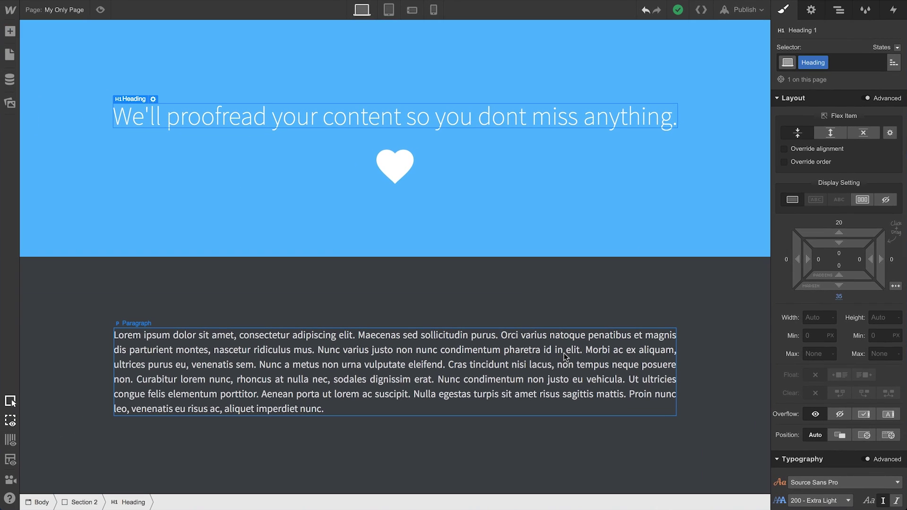
- Set the All Paragraphs tag font to PT Sans, restyling the Lorem ipsum paragraph
click(563, 353)
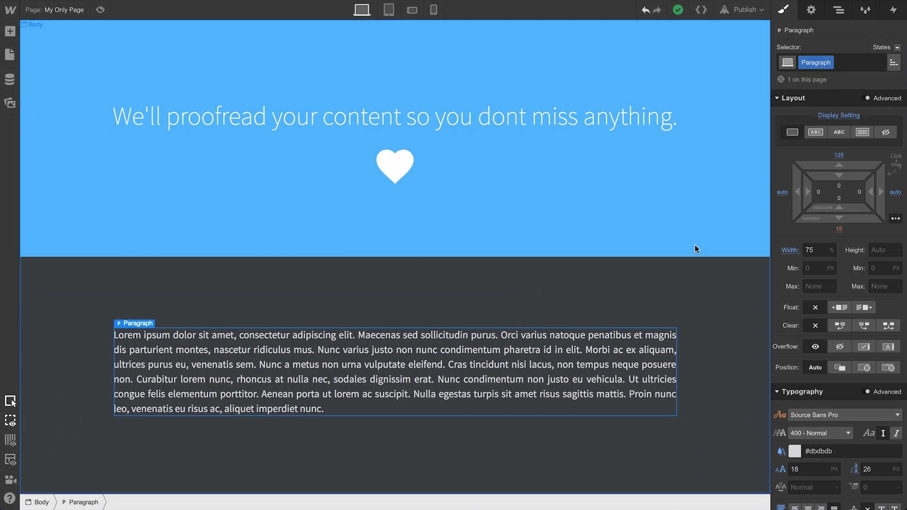
click(894, 62)
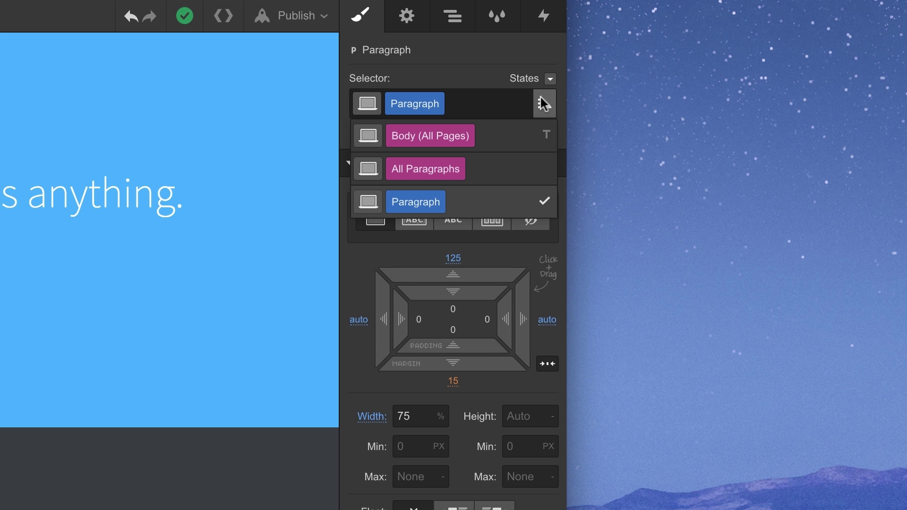
click(851, 100)
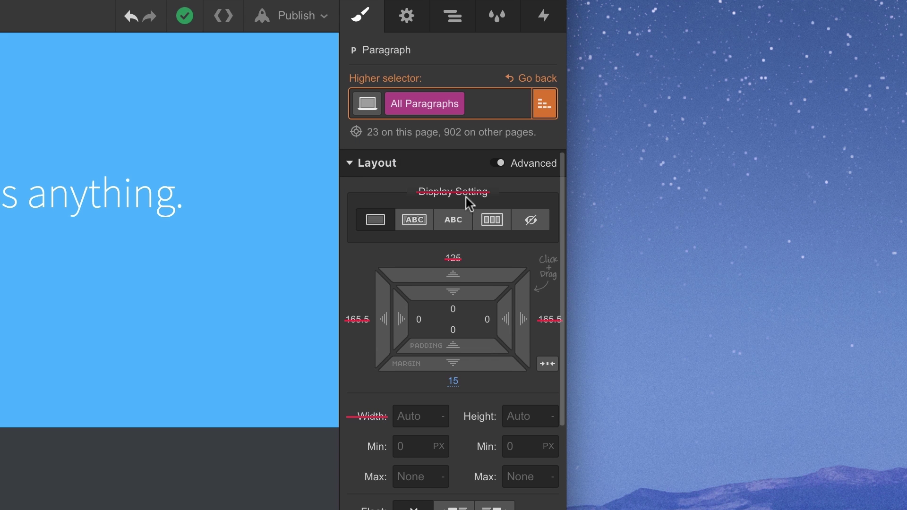
scroll(466, 197, down, 8)
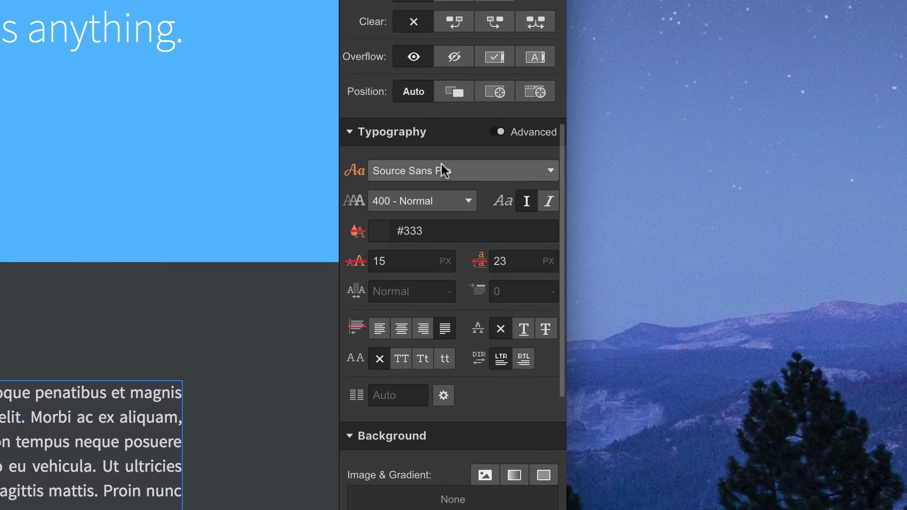
click(441, 230)
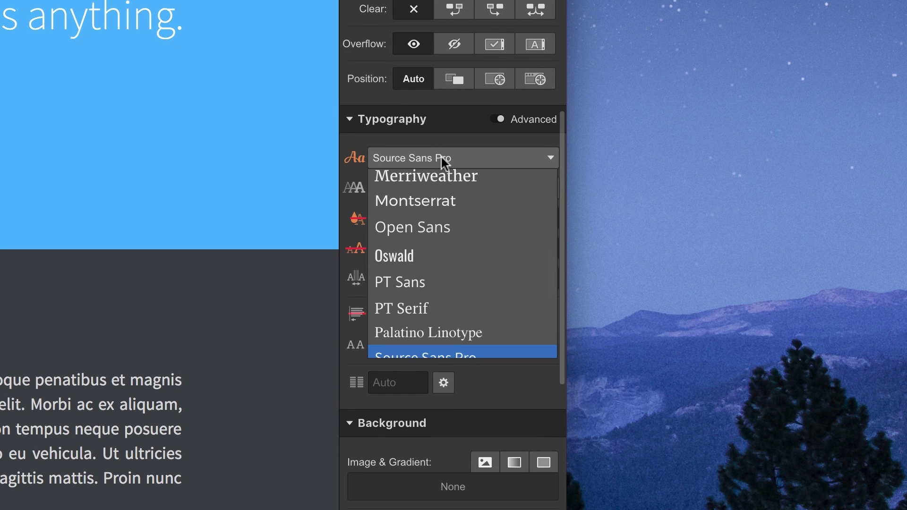
click(456, 280)
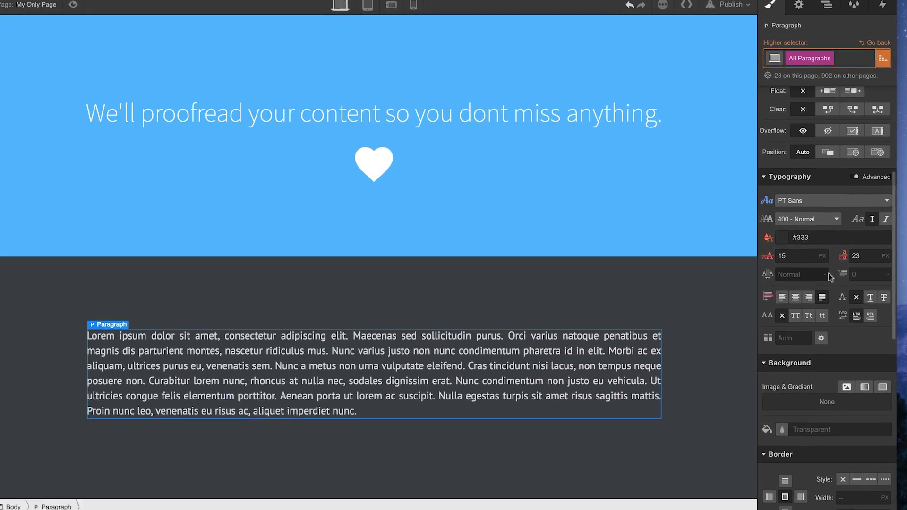